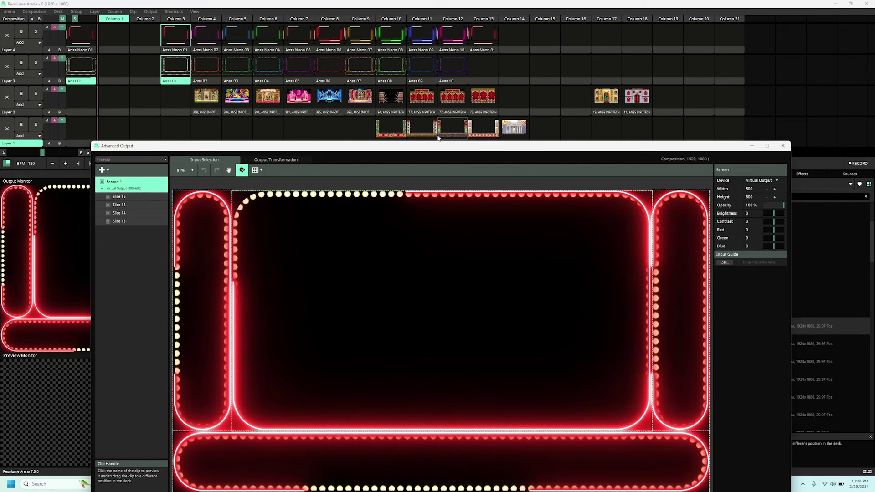
Try the background clips on Layers 1 and 2, ending with column 10 on Layer 1 and column 18 on Layer 2.
left_click(455, 135)
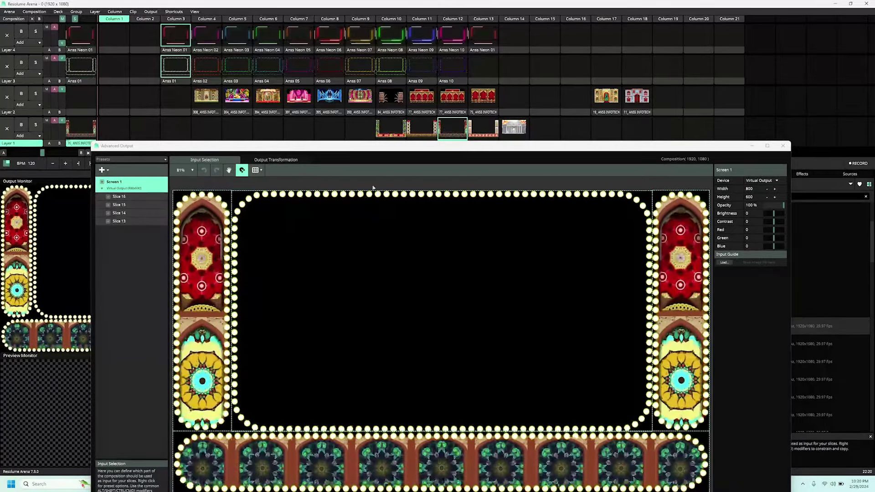
left_click(390, 97)
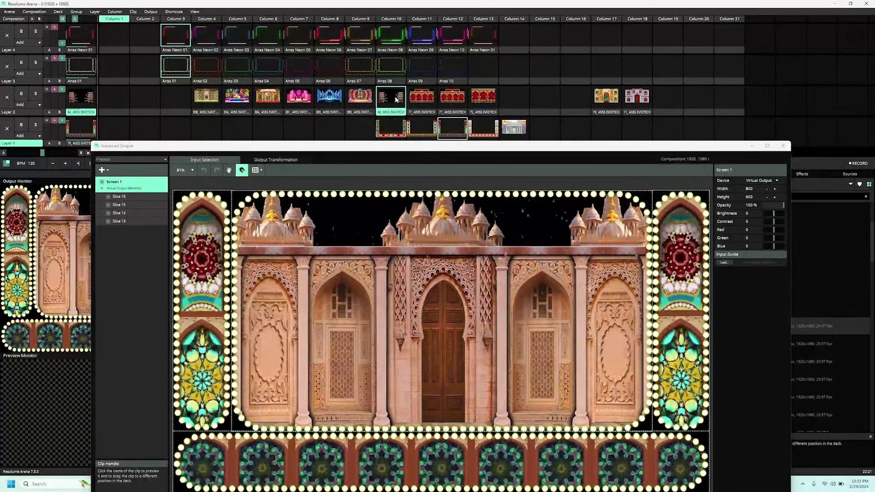
left_click(422, 100)
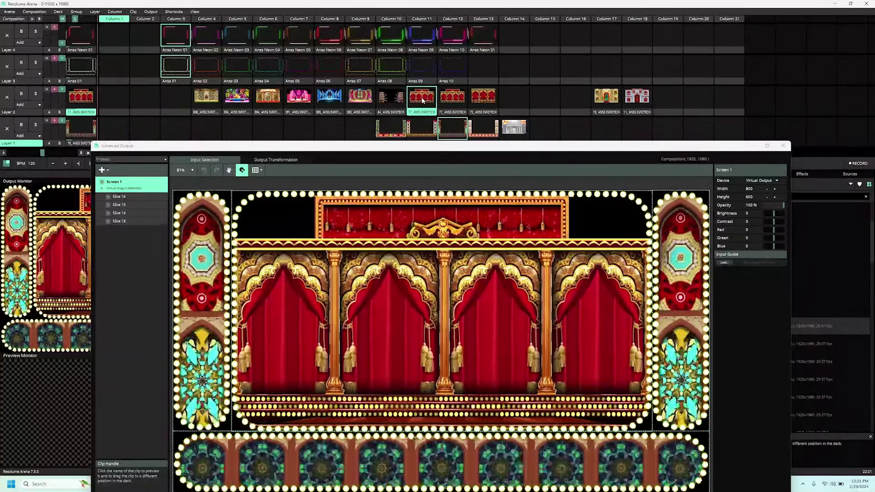
left_click(397, 134)
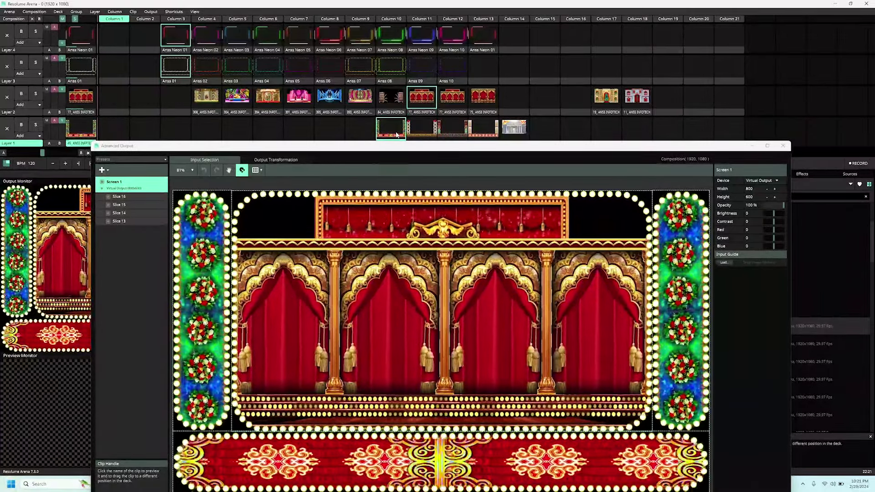
left_click(610, 100)
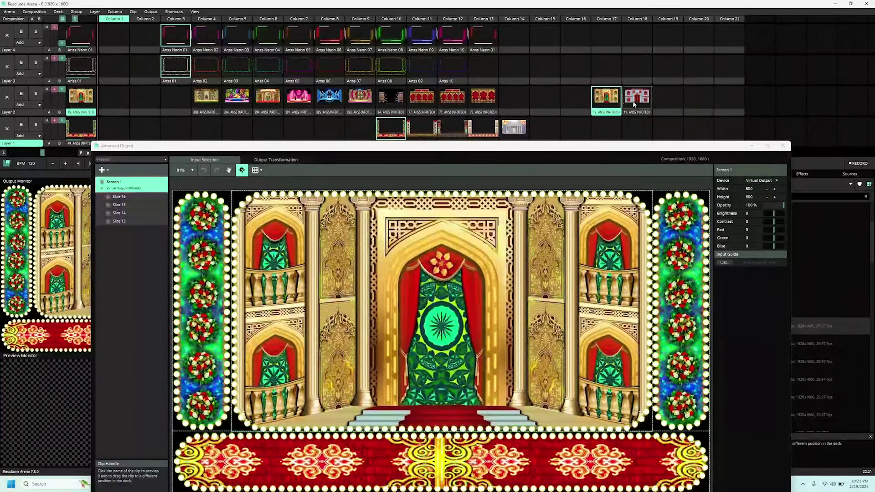
left_click(633, 104)
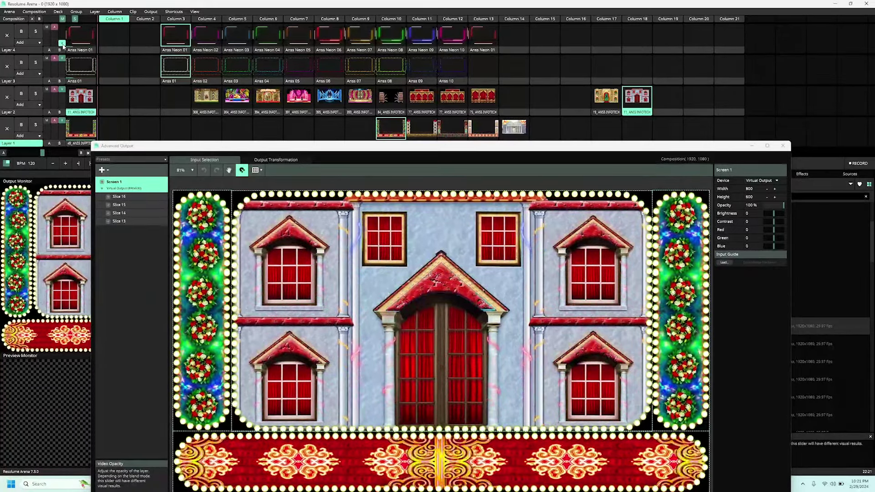
Fade out Layers 1, 2 and 3 and raise Layer 4 to full opacity with its Anss Neon 05 clip playing.
left_click_drag(62, 59, 61, 74)
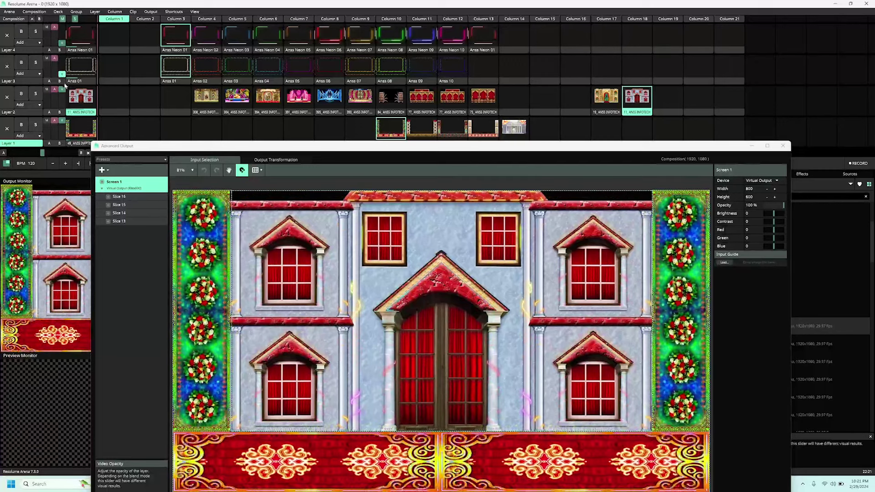
left_click_drag(65, 40, 65, 29)
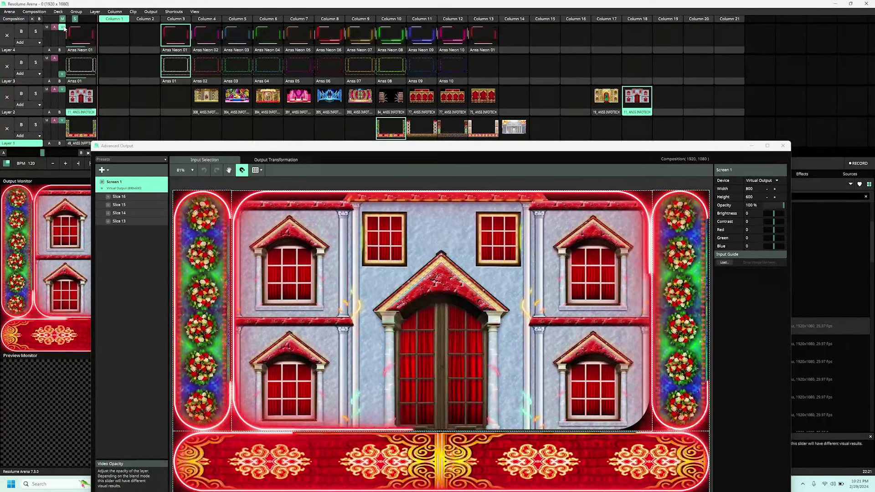
left_click(303, 40)
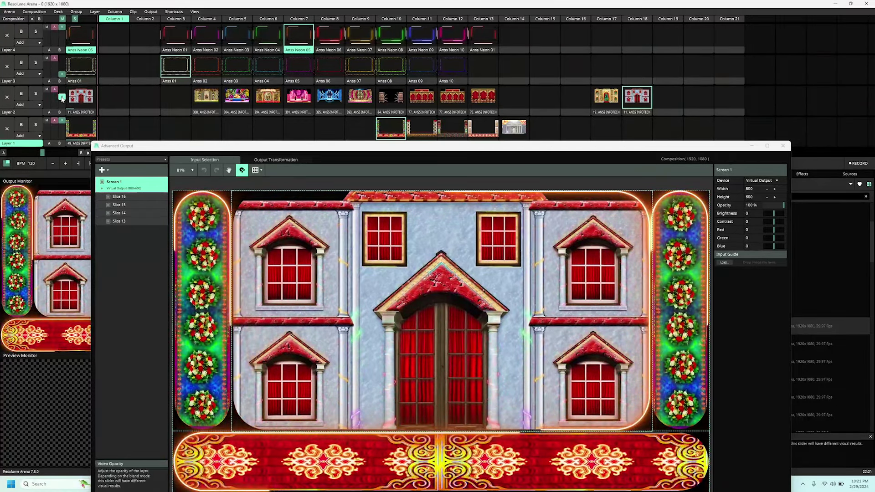
left_click_drag(61, 90, 62, 143)
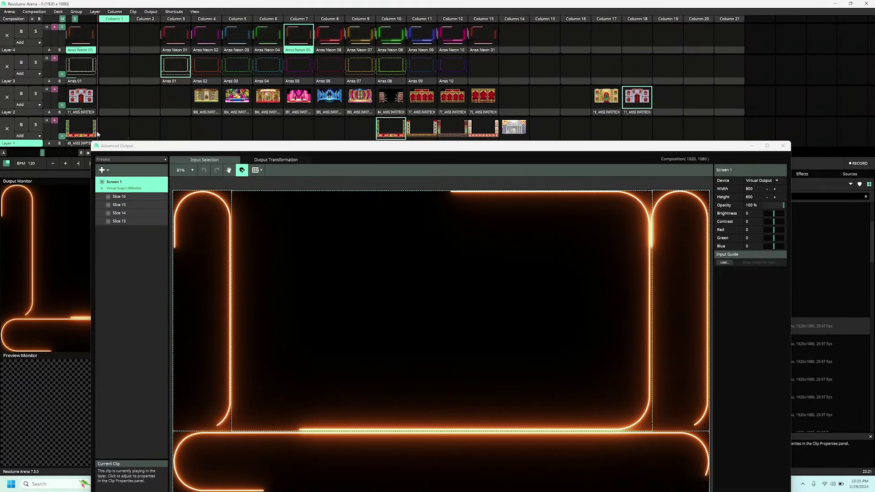
Play the Layer 4 clips Anss Neon 02, Anss Neon 03 and Anss Neon 04 in turn.
left_click(204, 36)
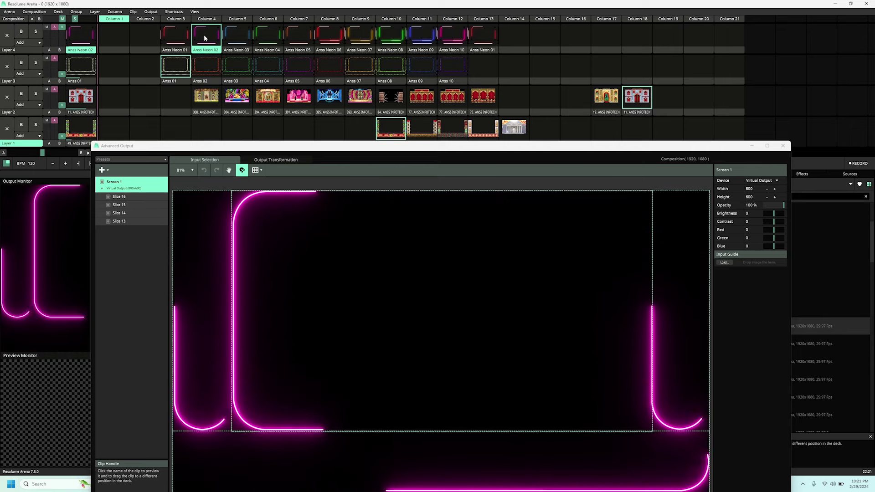
left_click(238, 38)
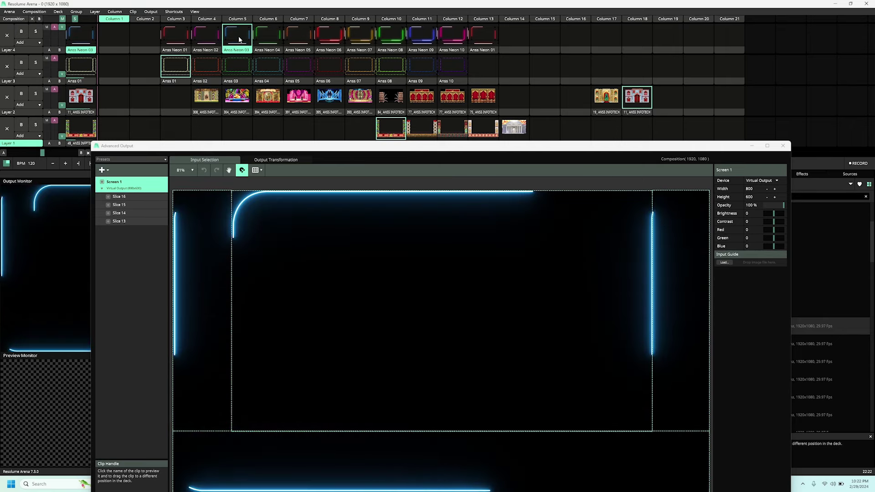
left_click(269, 40)
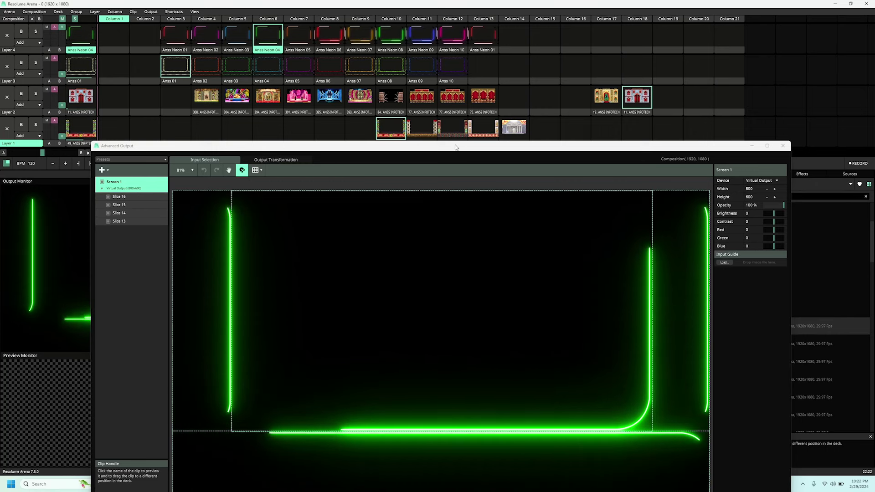
In the output transformation, narrow Slice 15 from its left edge to a width of about 390 with Left at 290.
left_click_drag(455, 150, 452, 114)
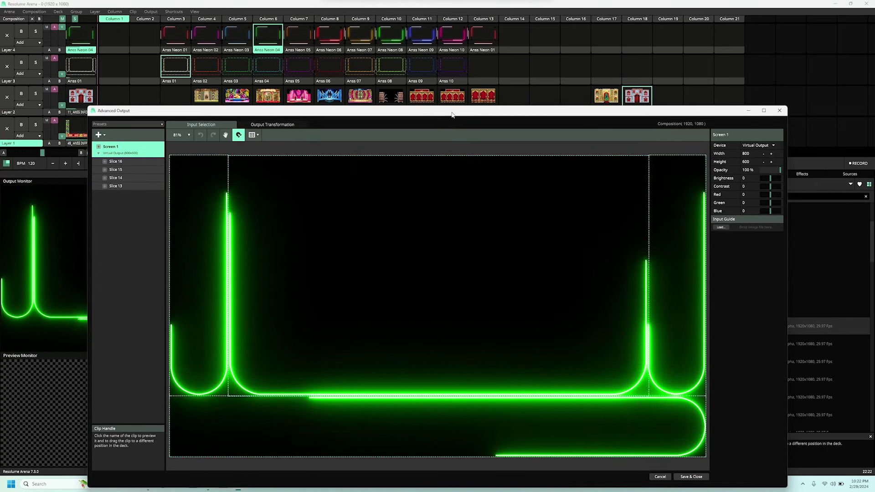
left_click(267, 126)
left_click(384, 254)
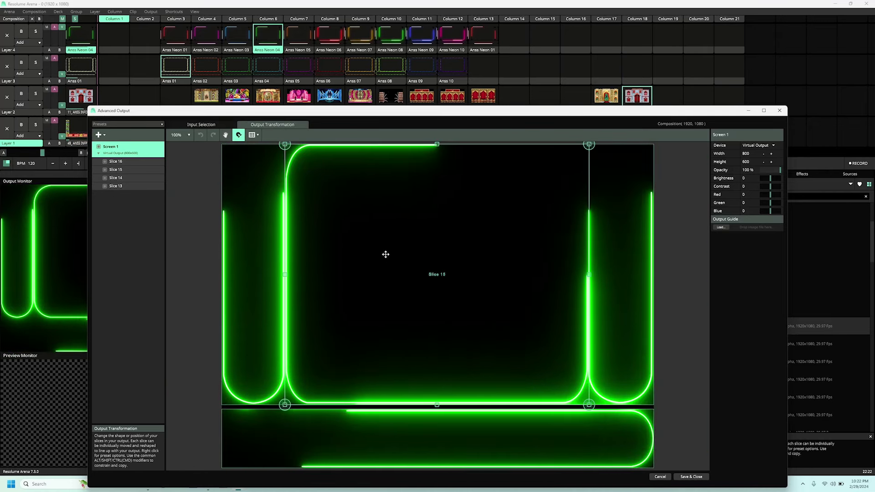
left_click_drag(286, 275, 378, 274)
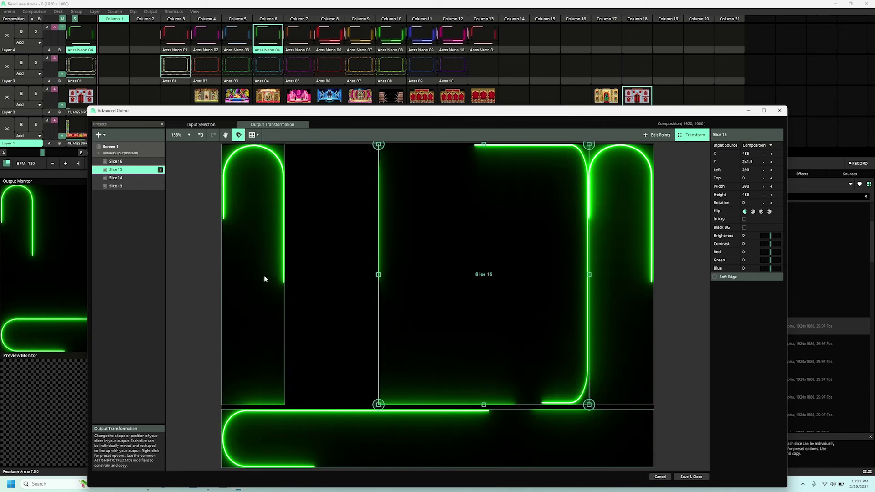
Duplicate Slice 13, place the copy in the gap at Left 140, and shorten it from the top to a height of 391.
right_click(259, 245)
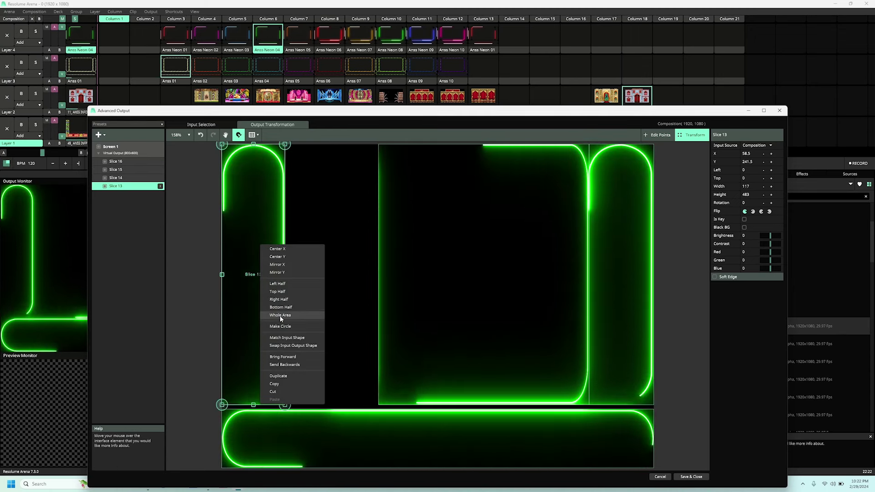
left_click(278, 376)
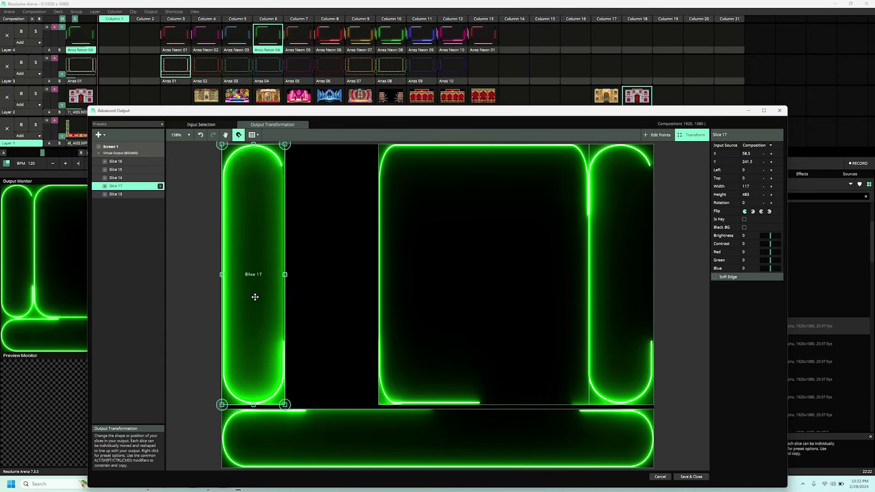
left_click_drag(255, 275, 330, 296)
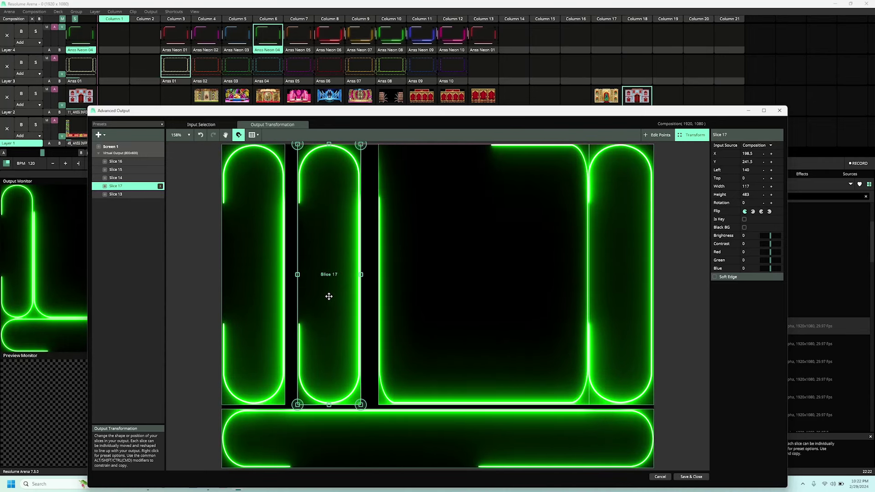
left_click_drag(332, 143, 325, 196)
left_click(418, 252)
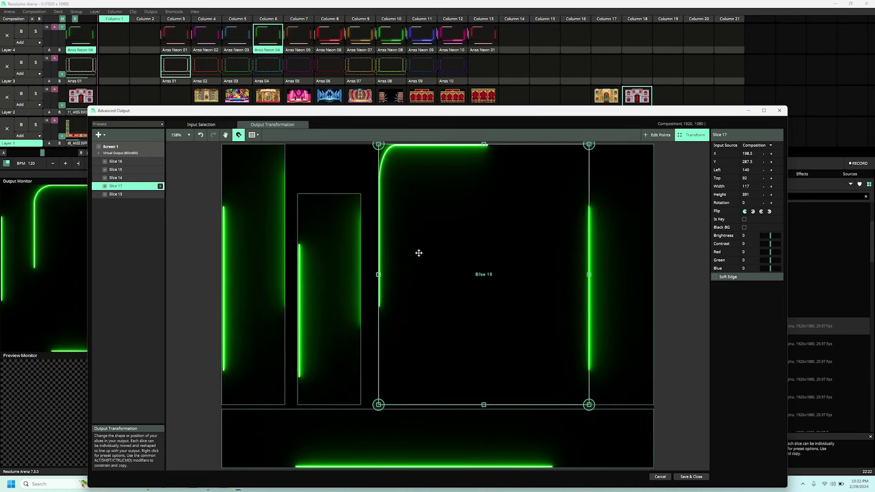
left_click(339, 292)
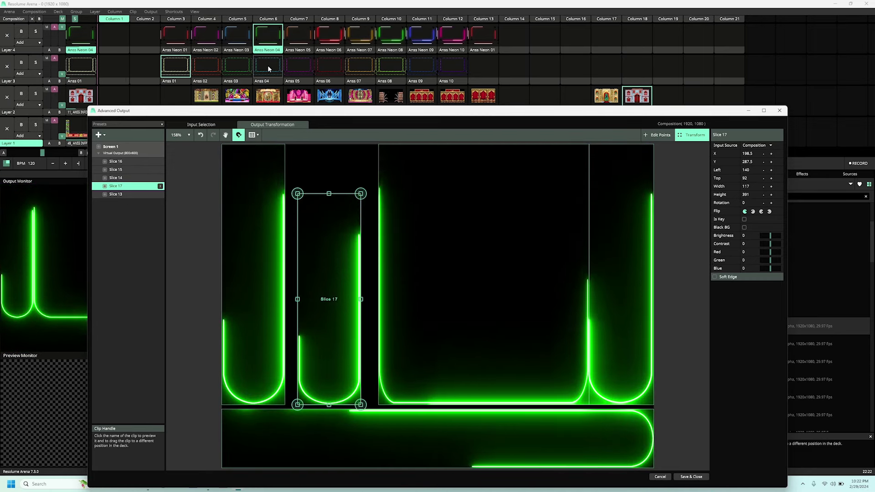
Raise Layer 3 back to full opacity and play its Anss 02 dotted border clip.
left_click_drag(62, 74, 63, 51)
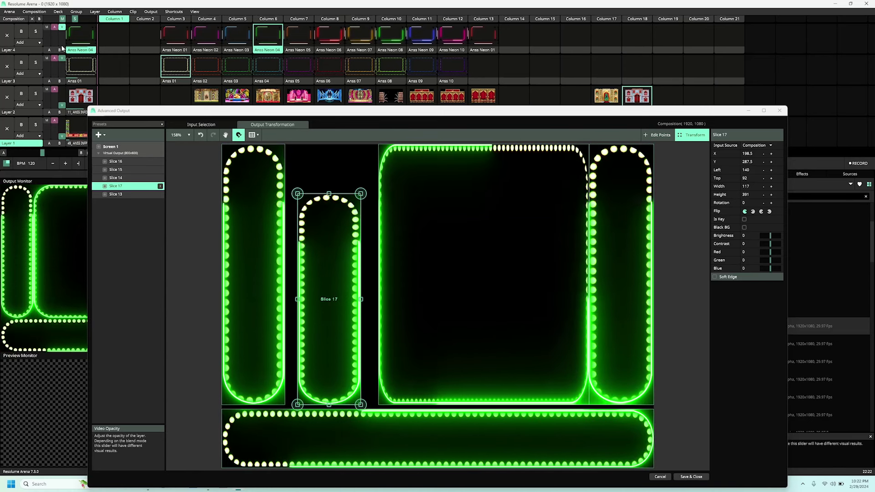
left_click(212, 65)
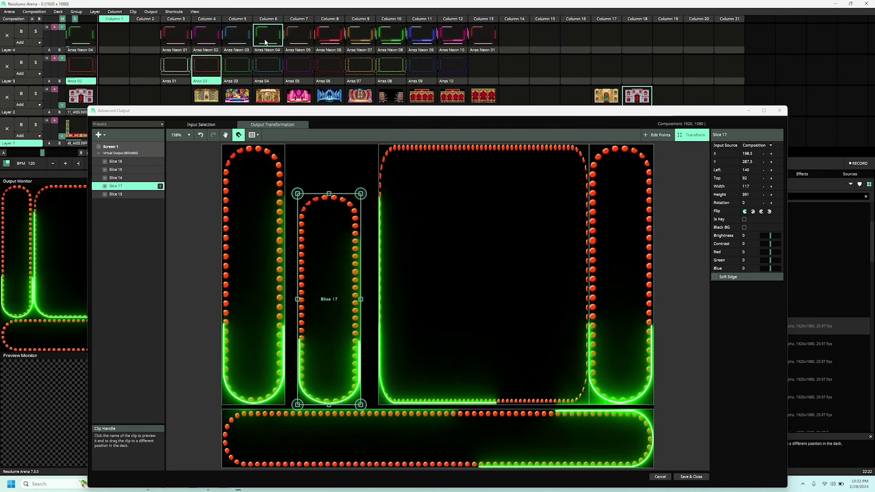
Cycle Layer 4 through the neon clips from Anss Neon 02 to Anss Neon 10, ending on Anss Neon 01 in column 13.
left_click(206, 39)
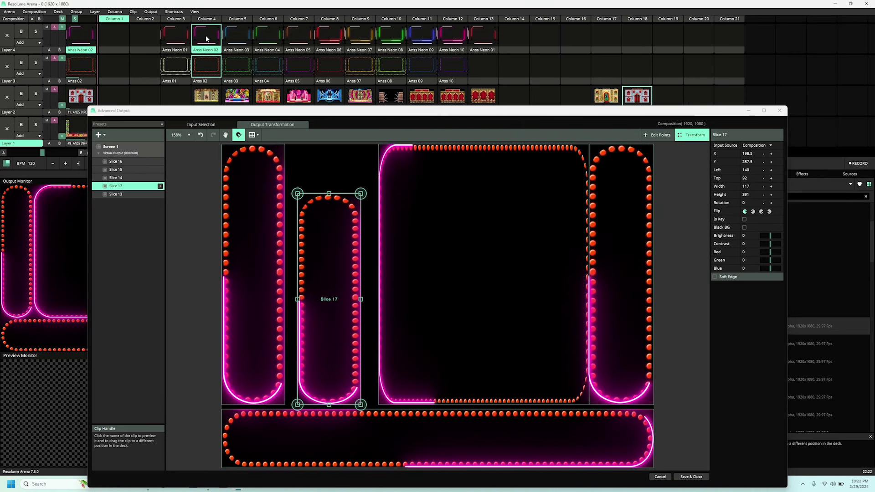
left_click(250, 37)
left_click(298, 40)
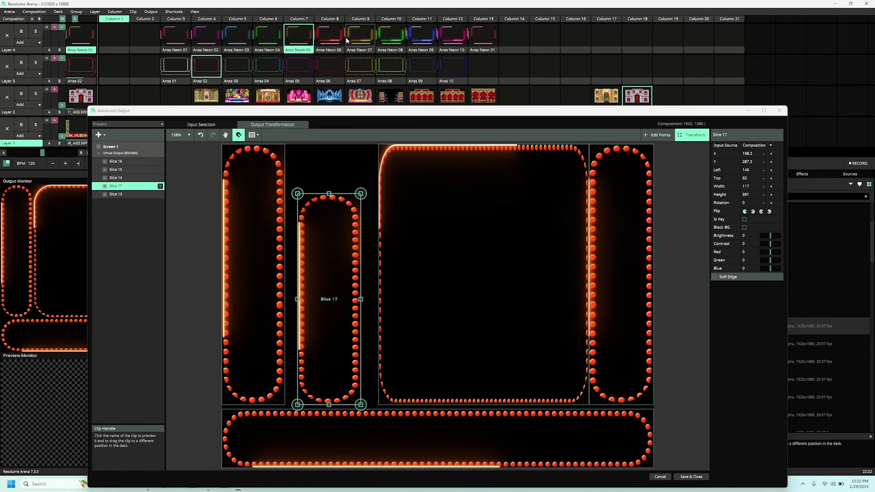
left_click(332, 40)
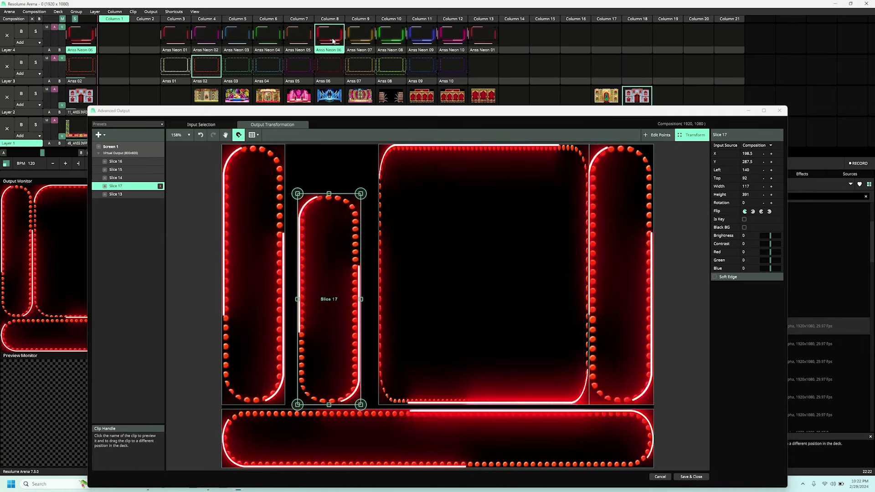
left_click(356, 40)
left_click(390, 41)
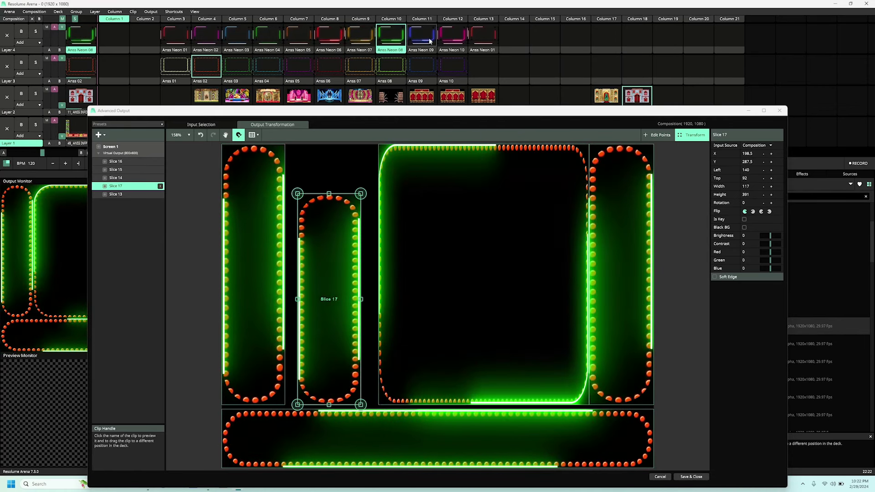
left_click(429, 41)
left_click(456, 40)
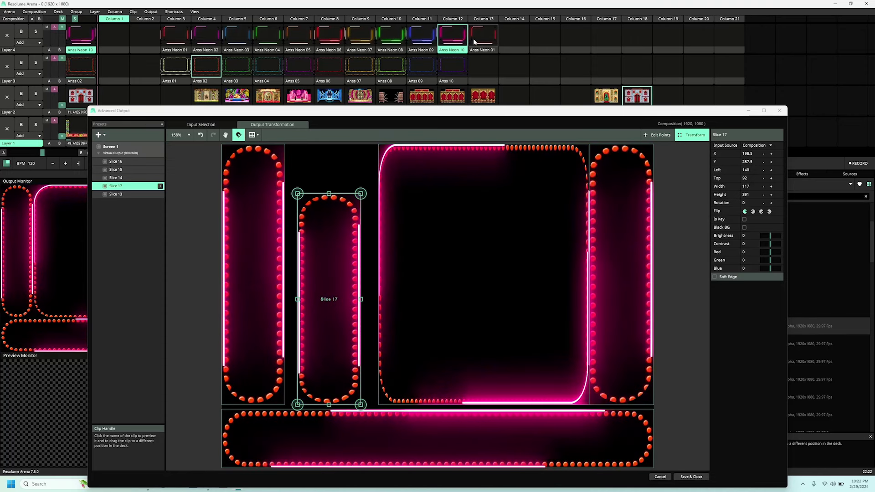
left_click(473, 41)
Cycle Layer 3 backwards through its dotted border clips from Anss 10, ending on Anss 01.
left_click(429, 71)
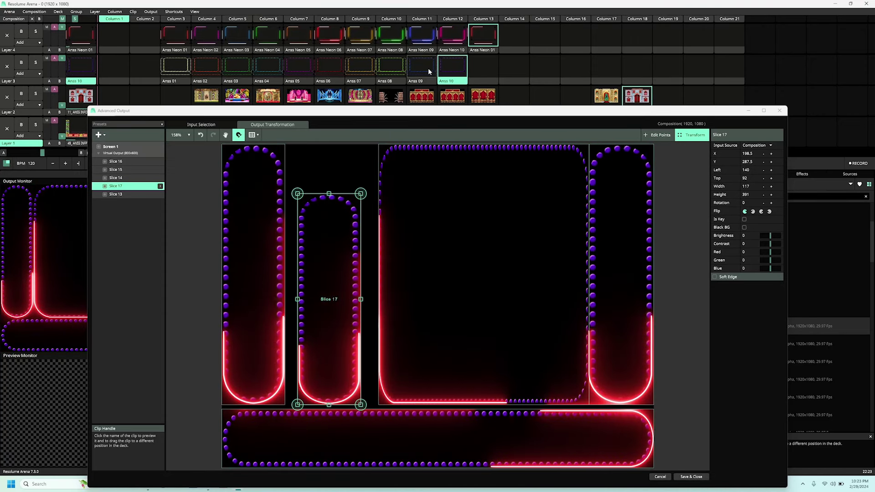
left_click(360, 69)
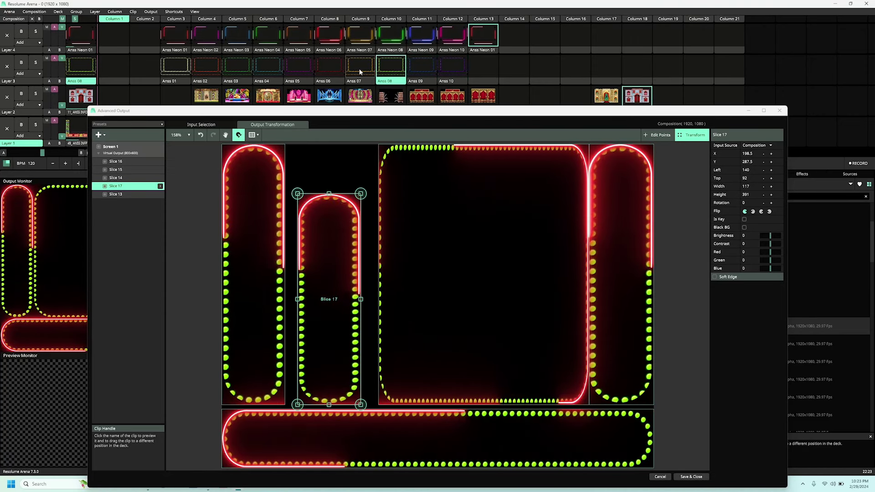
left_click(323, 64)
left_click(290, 66)
left_click(267, 67)
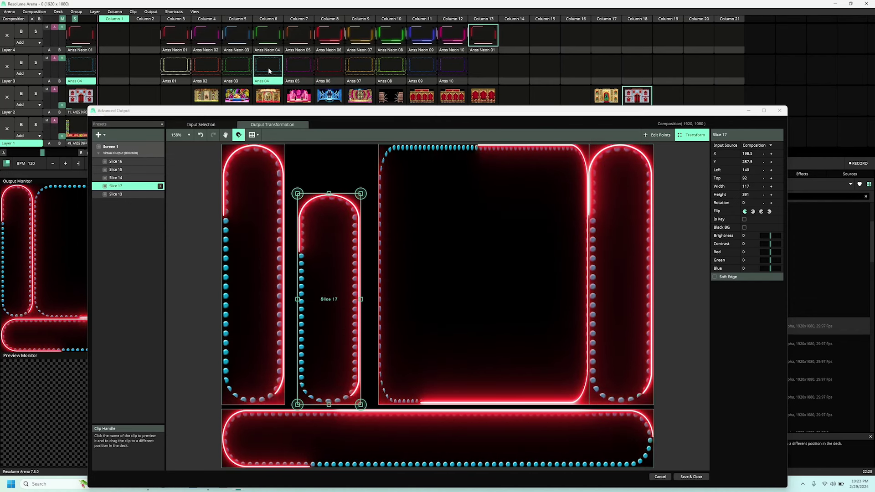
left_click(237, 67)
left_click(201, 71)
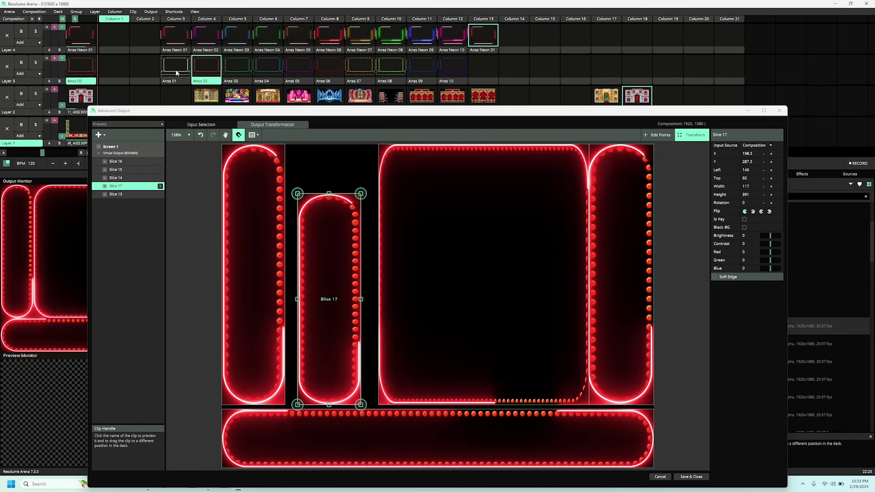
left_click(176, 72)
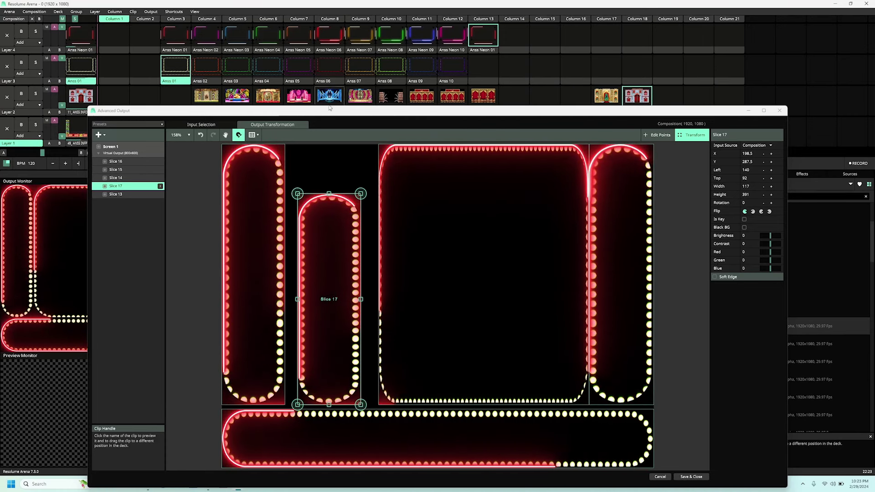
With the input selection displayed, play Layer 2's column 6 floral stage backdrop and raise the background layers to full opacity.
left_click(199, 126)
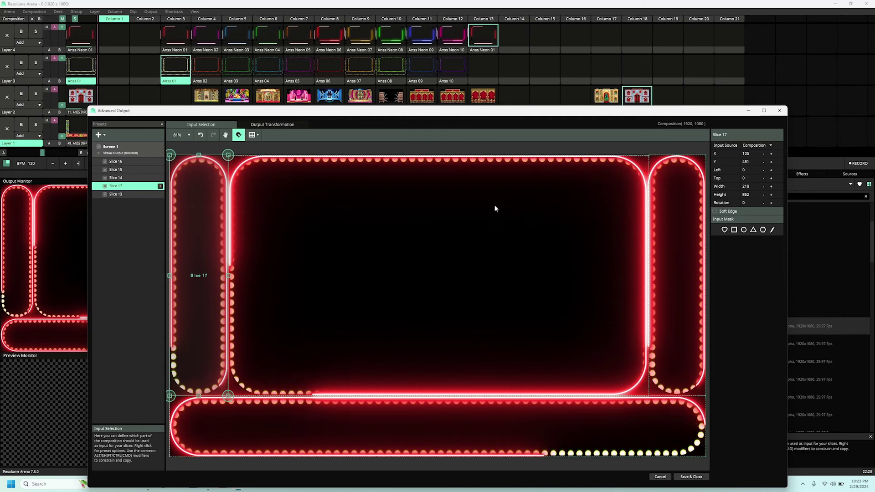
left_click(268, 97)
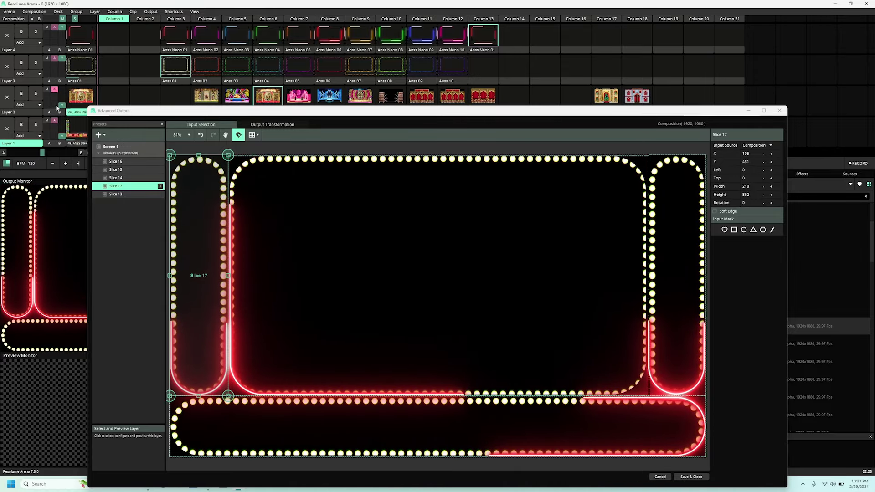
left_click_drag(62, 108, 64, 92)
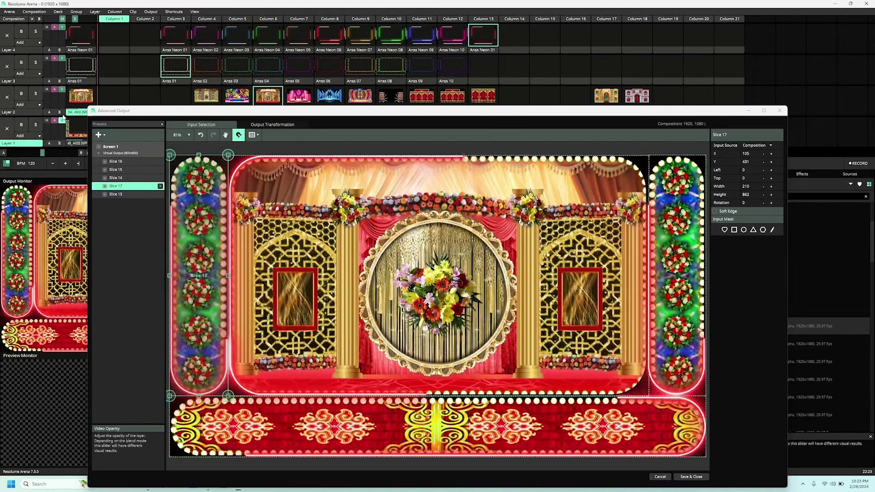
Play Anss Neon 06 on Layer 4 and Anss 09 on Layer 3, trying Layer 2's red curtain backdrops in columns 12 and 13.
left_click(326, 40)
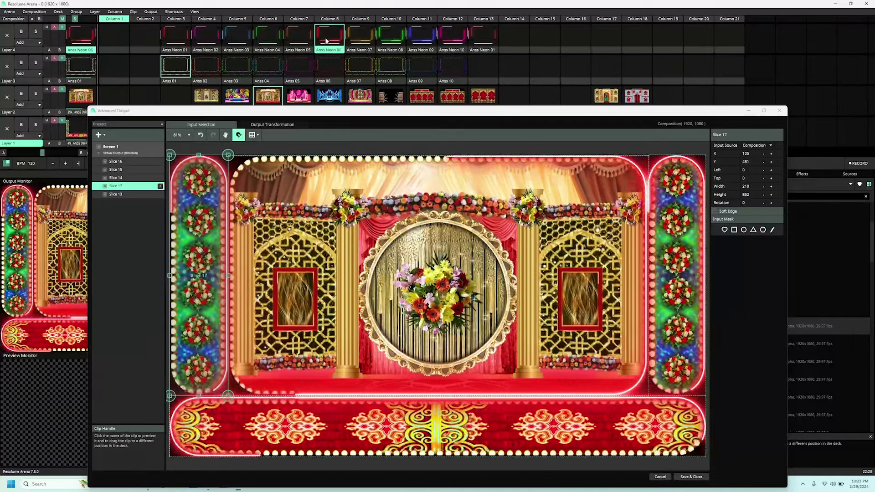
left_click(423, 69)
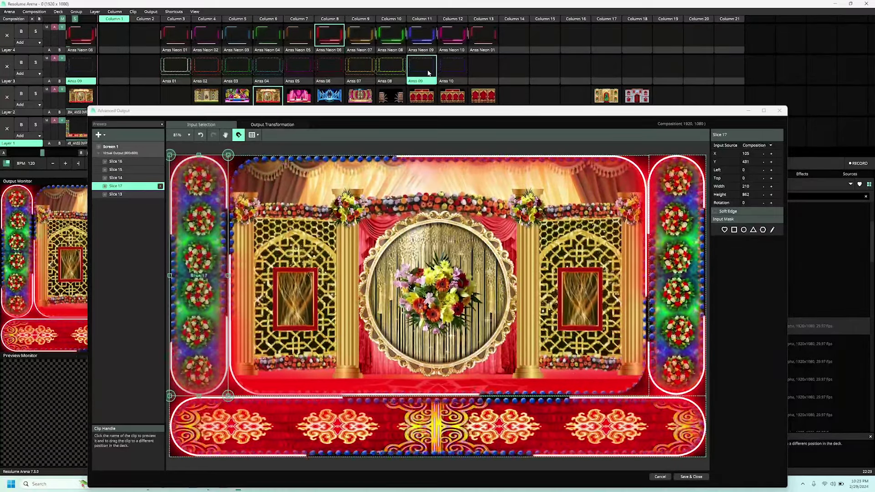
left_click(458, 100)
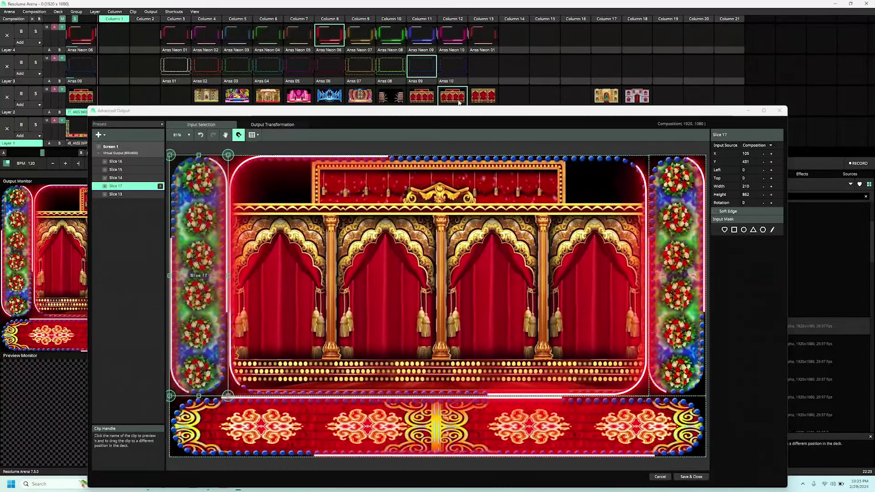
left_click(481, 98)
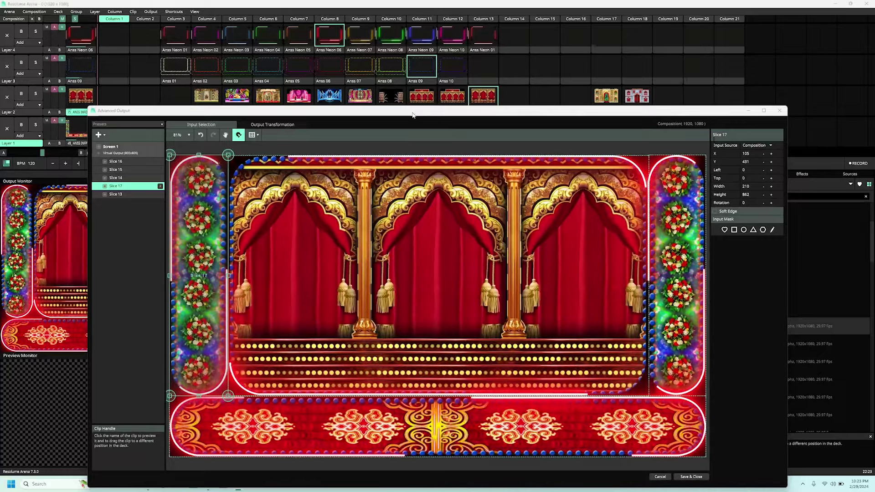
Move the Advanced Output window to uncover Layer 1 and play its column 12 clip followed by its column 13 clip.
left_click_drag(410, 107, 363, 147)
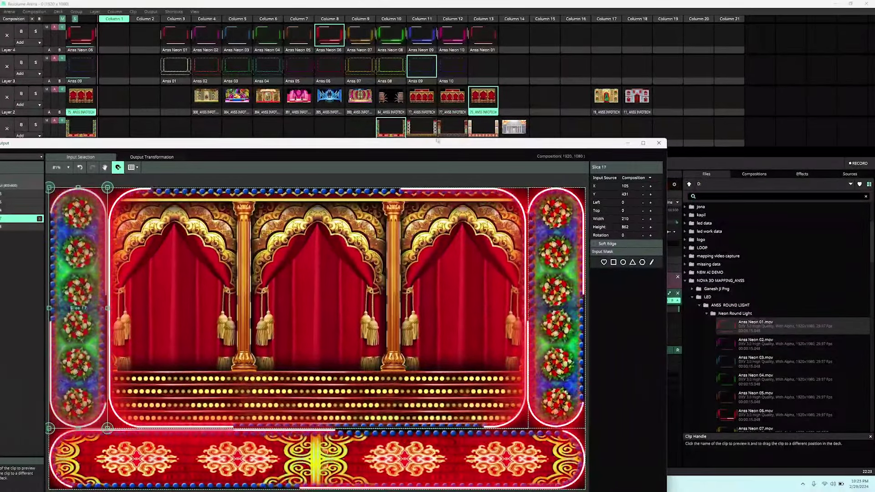
left_click(450, 133)
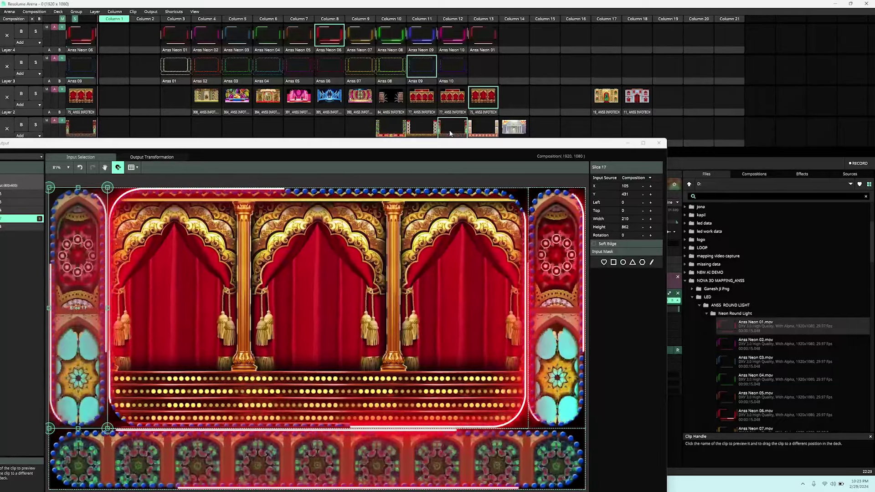
left_click(483, 133)
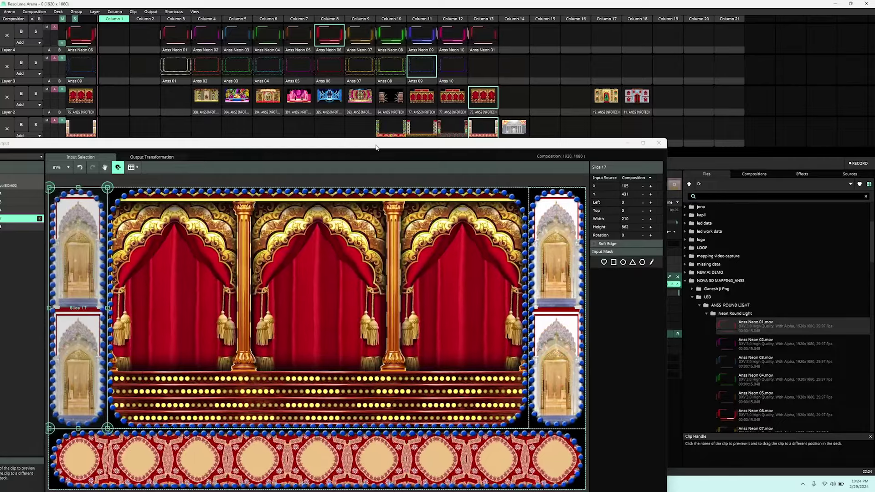
Reposition the Advanced Output window below Layer 2, and play Layer 2's column 12 curtain backdrop with the Anss 10 border on Layer 3.
left_click_drag(375, 147, 424, 85)
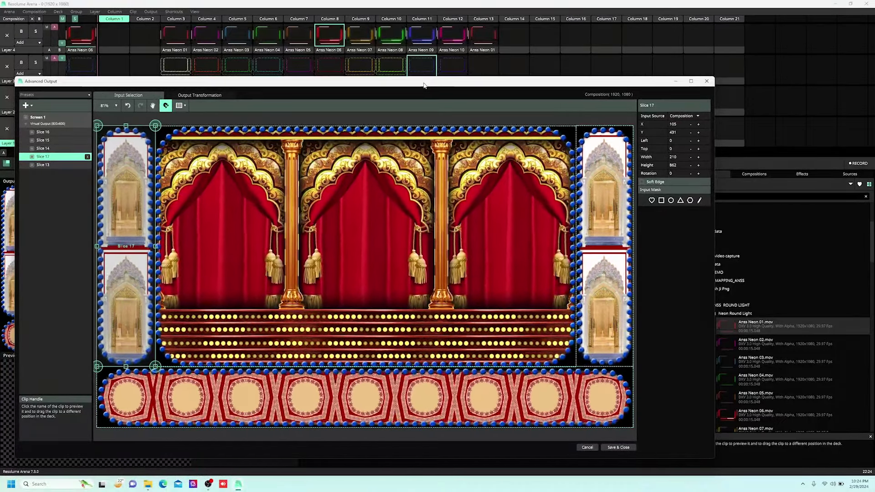
left_click_drag(424, 85, 436, 133)
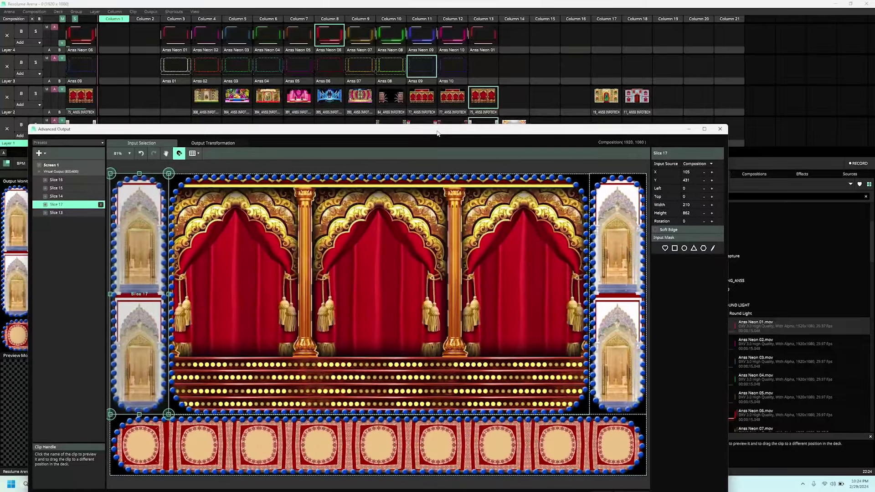
left_click(452, 95)
left_click(450, 70)
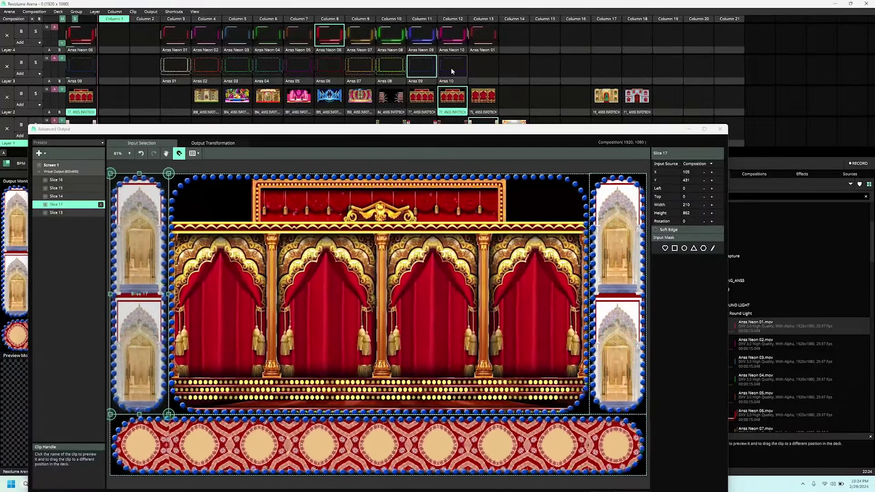